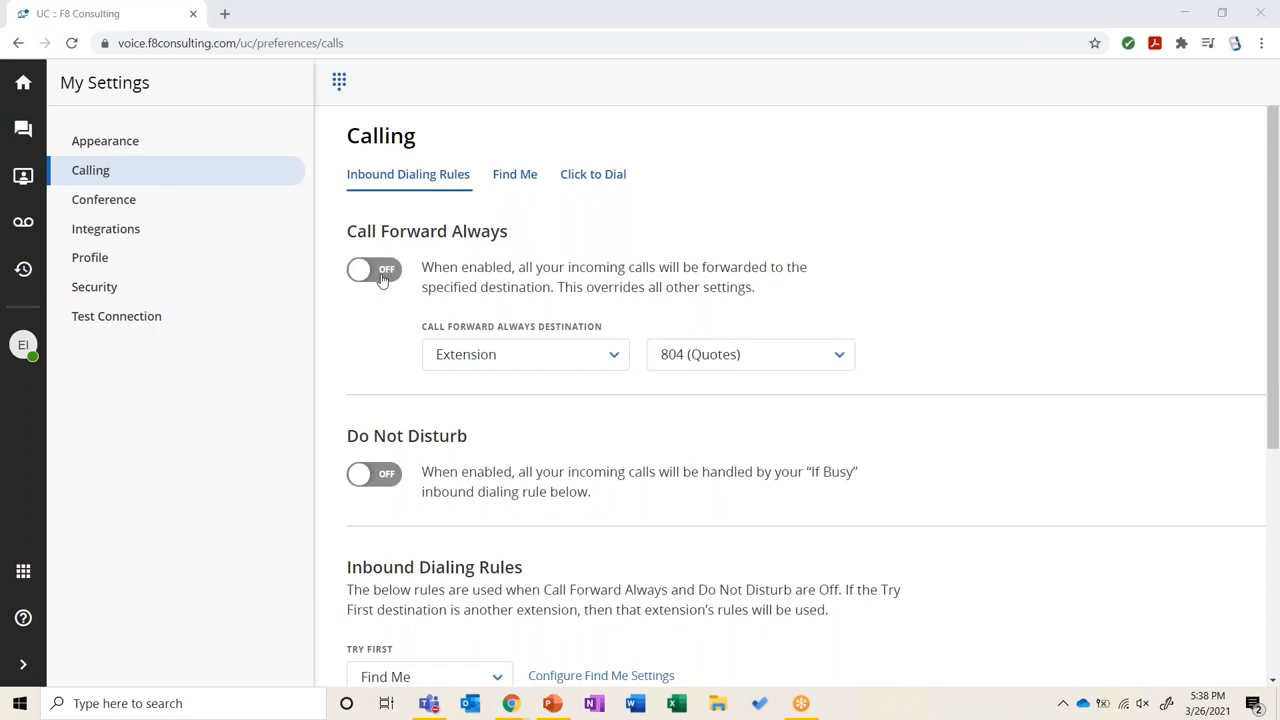
- Turn on Call Forward Always, check the available destination types, and switch the forwarding back off
left_click(381, 279)
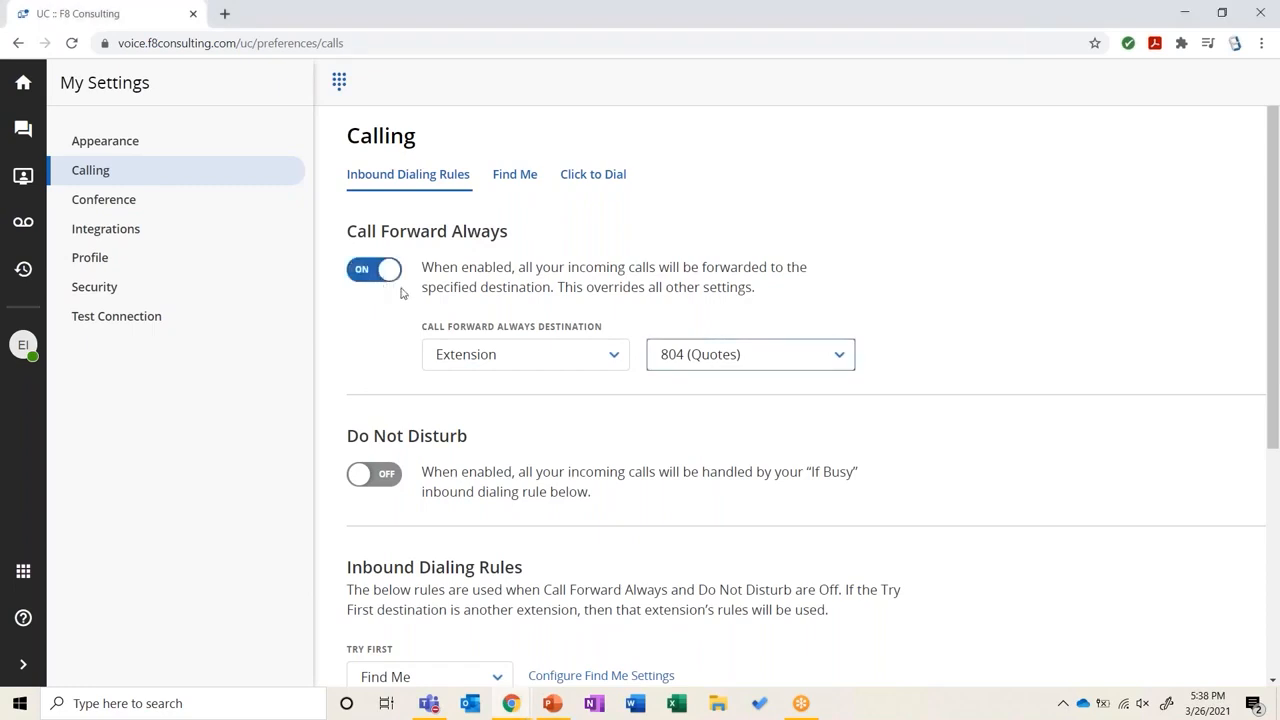
left_click(458, 366)
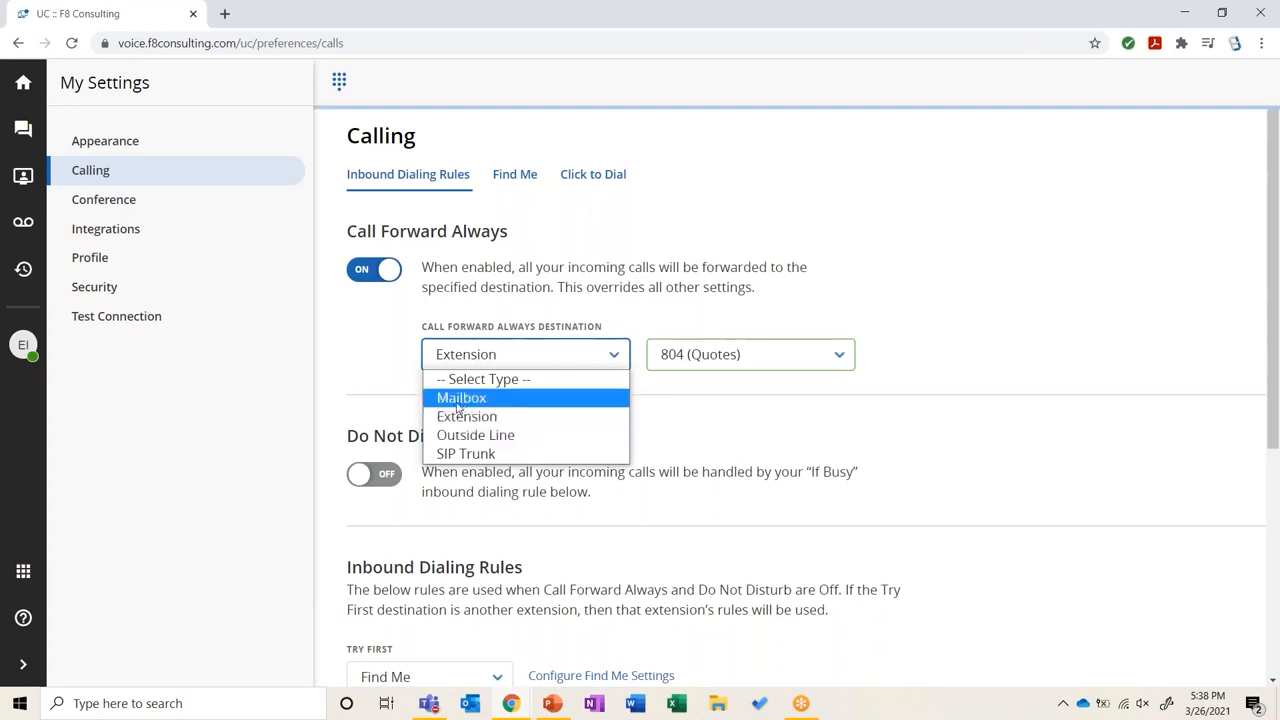
left_click(369, 366)
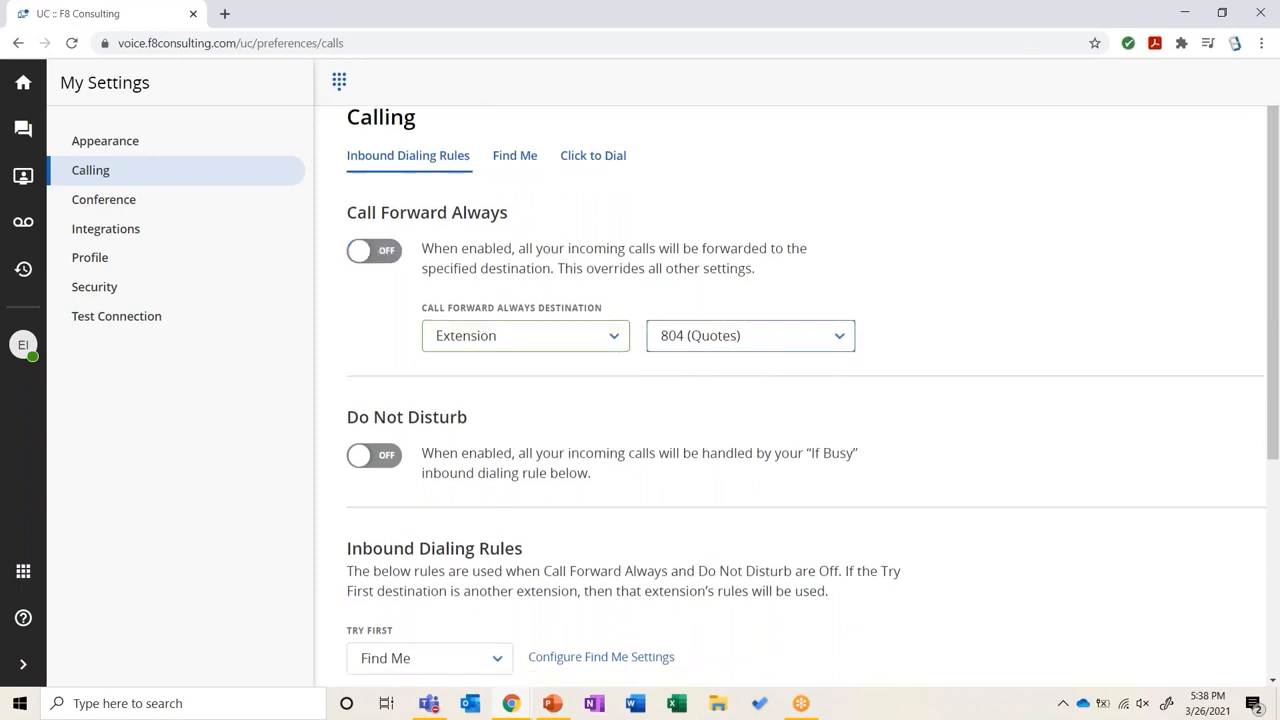
- Turn on Do Not Disturb, read how it handles incoming calls, and turn it off again
scroll(753, 446, "down", 1)
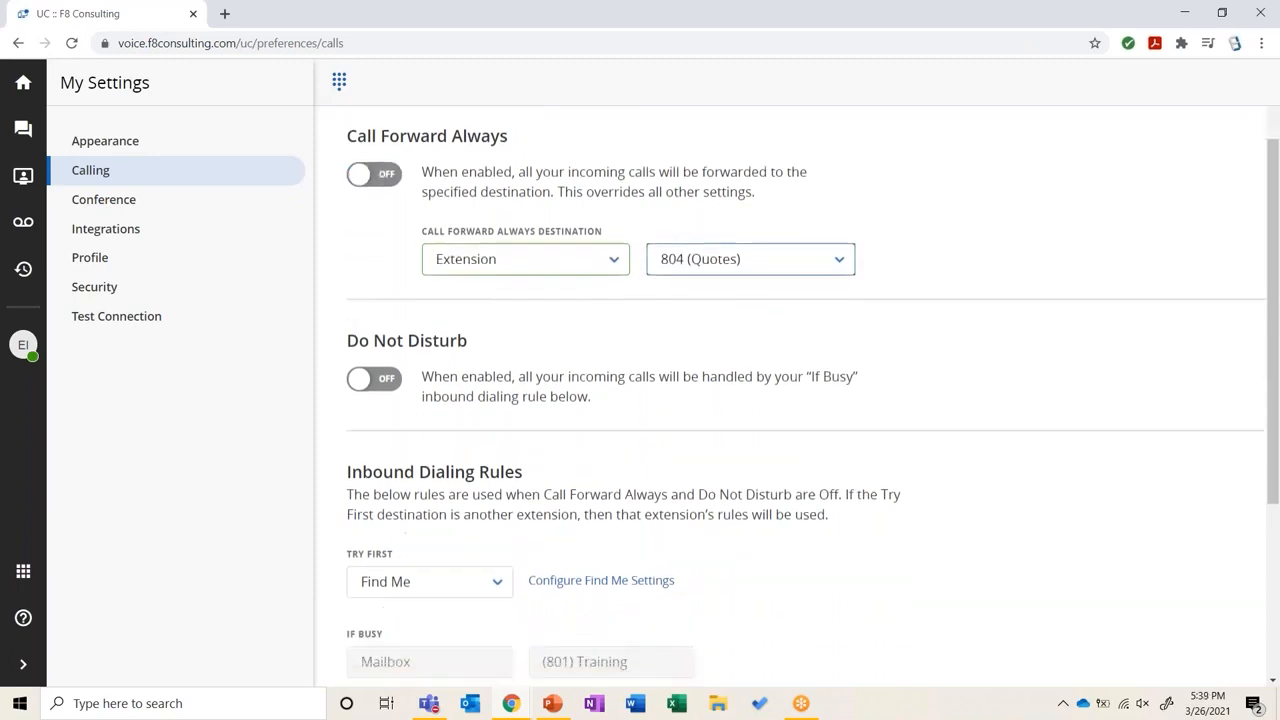
left_click(385, 372)
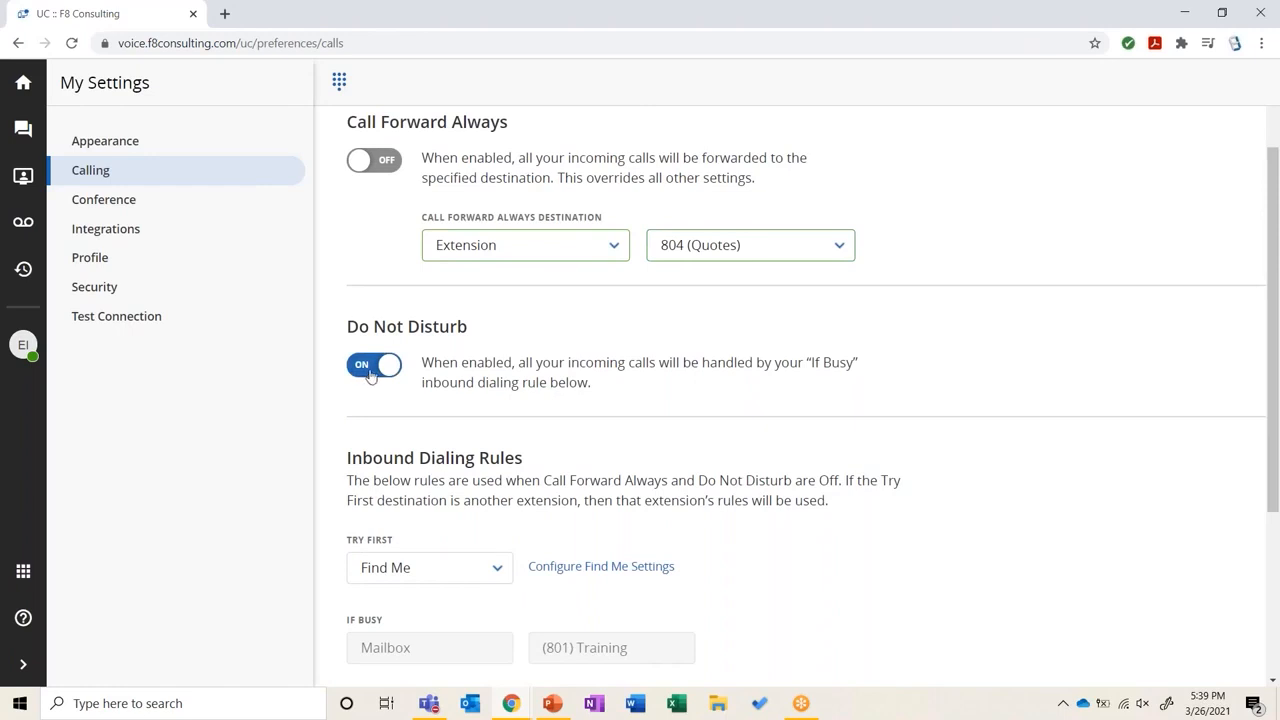
left_click_drag(423, 366, 474, 384)
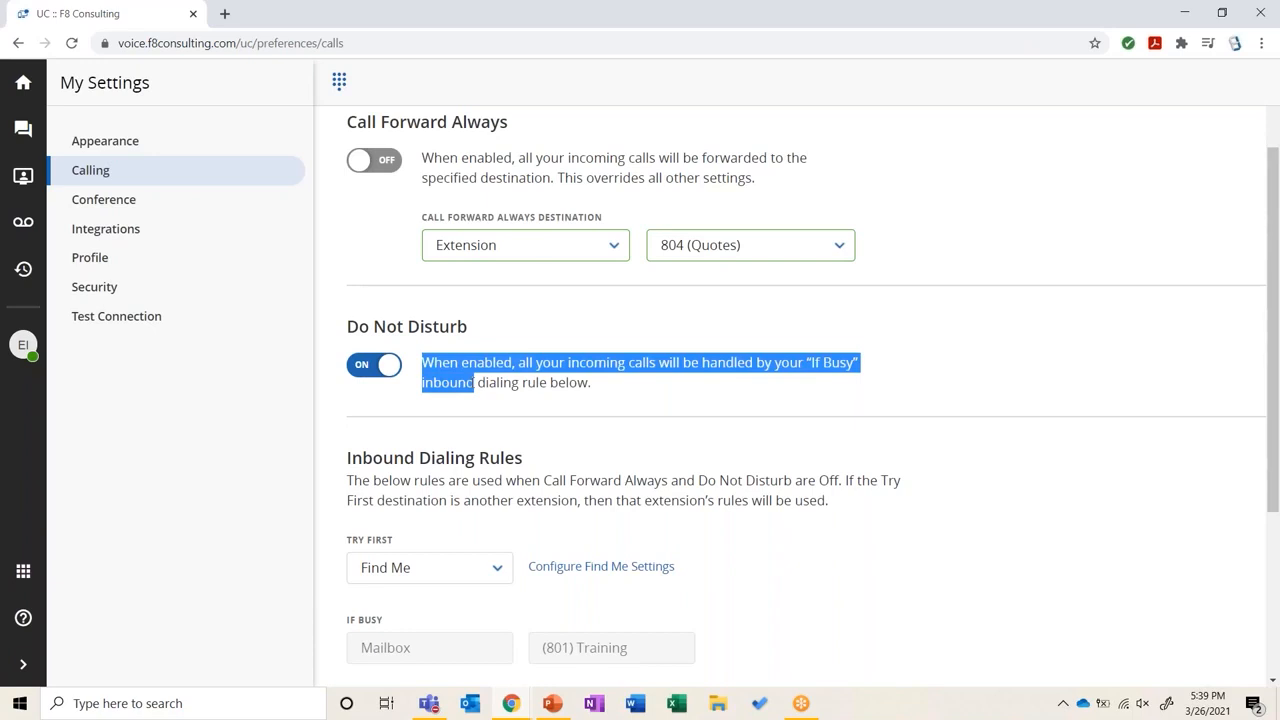
left_click(626, 387)
left_click(376, 368)
- Examine the Inbound Dialing Rules for the Try First, If Busy, If Not Answered and If Offline destinations
scroll(800, 400, "down", 1)
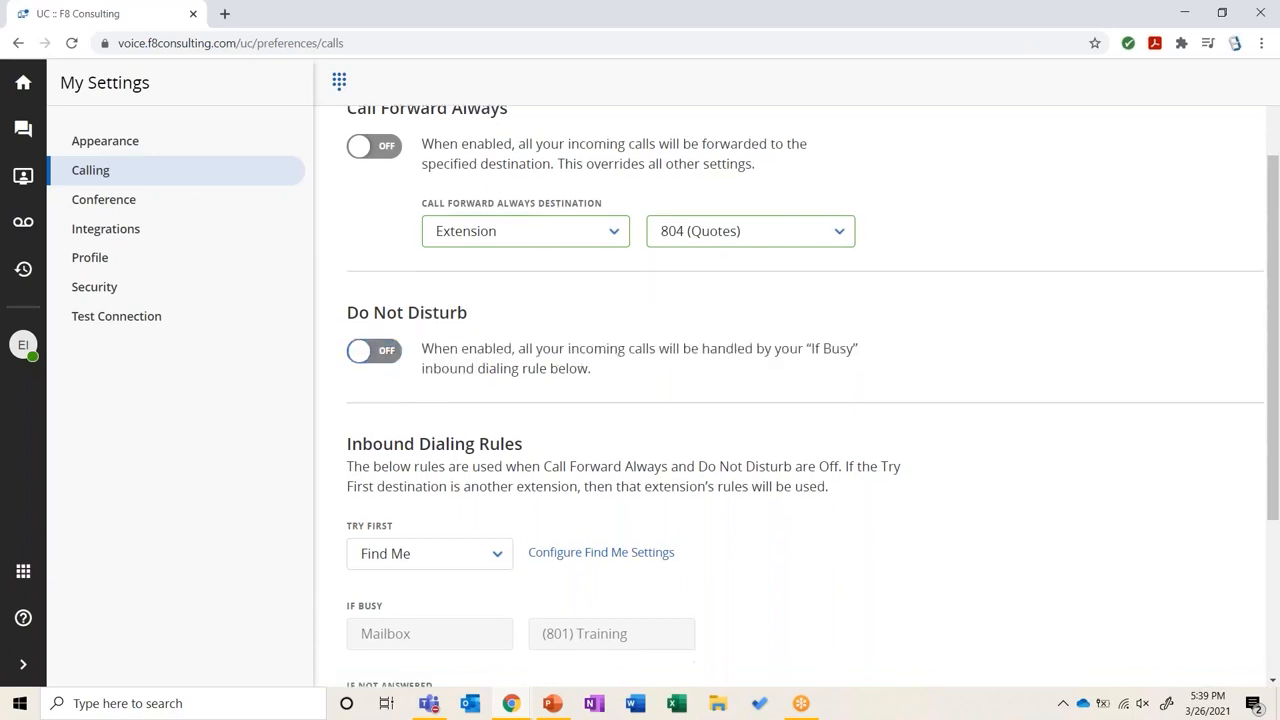
scroll(800, 400, "down", 1)
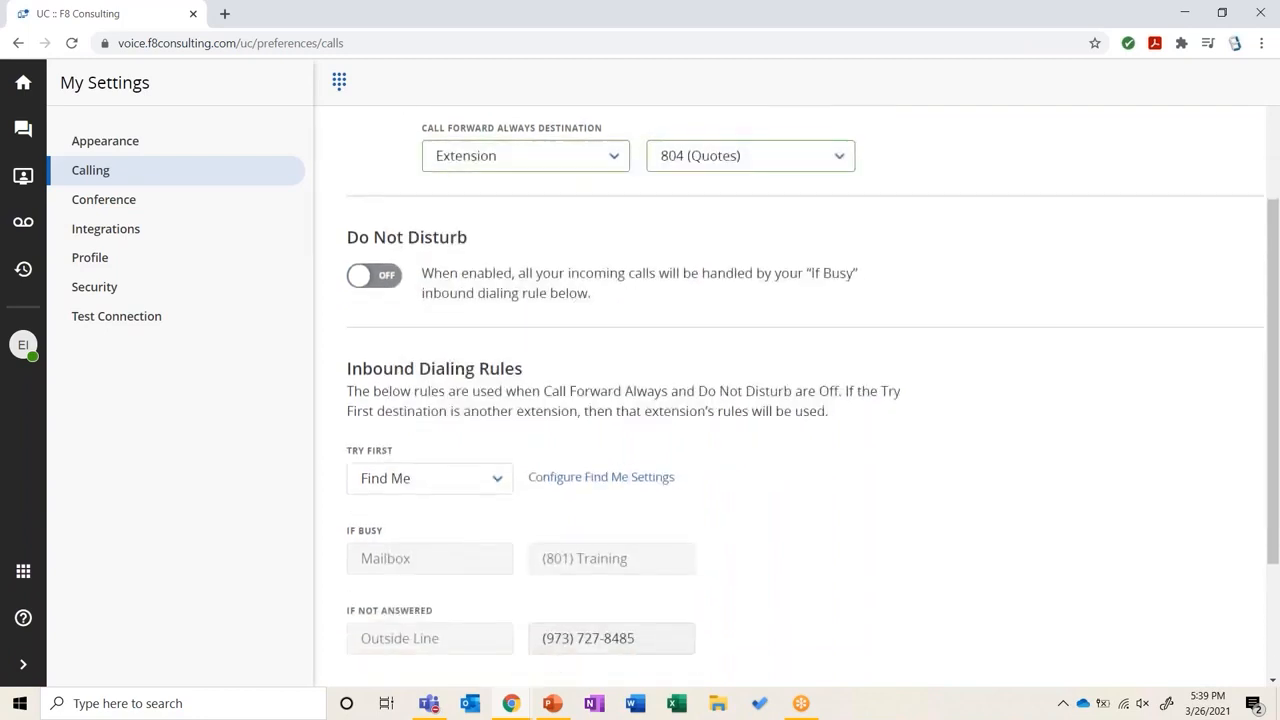
scroll(800, 400, "down", 2)
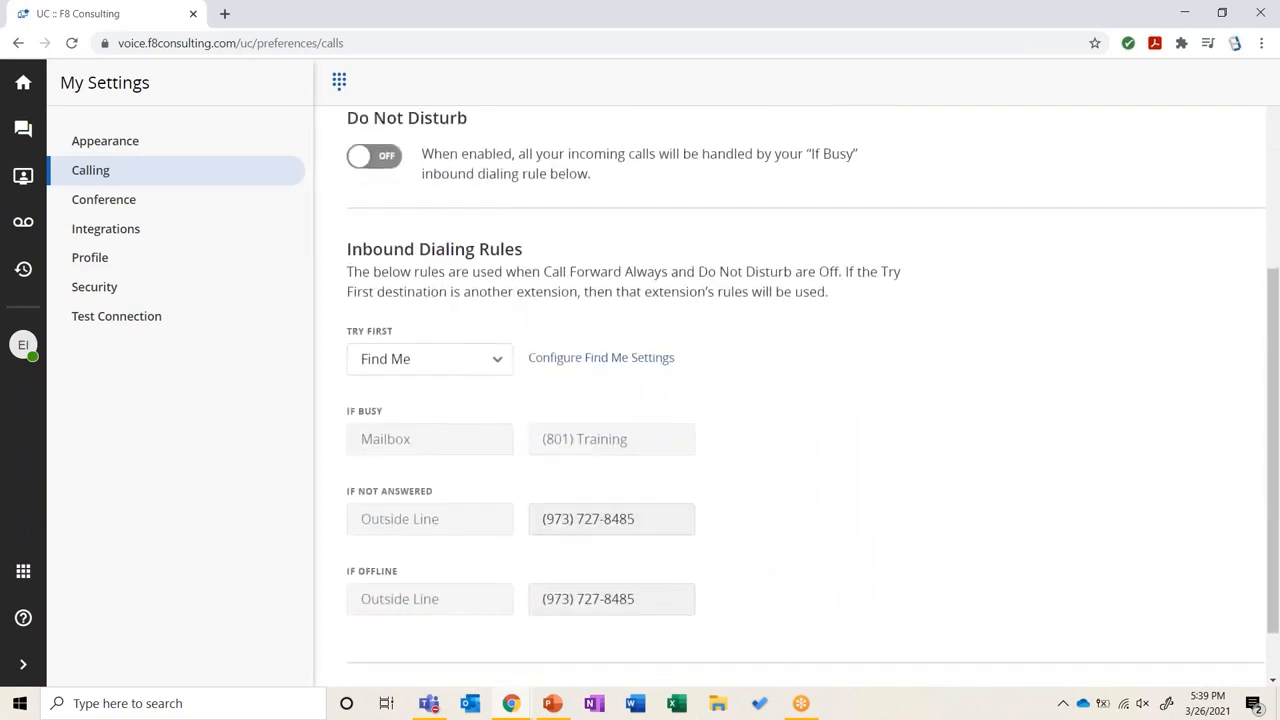
scroll(400, 334, "down", 1)
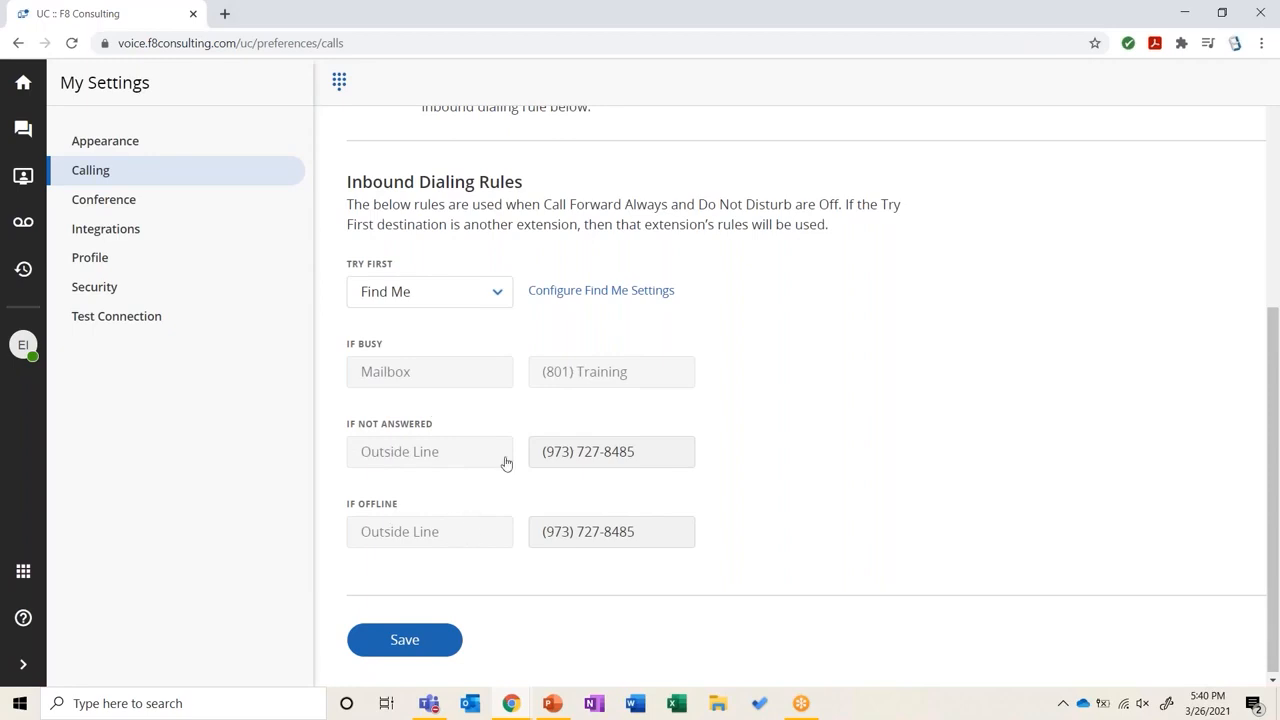
- Open the Find Me settings and examine the ring strategy and the locations to ring
scroll(508, 435, "up", 1)
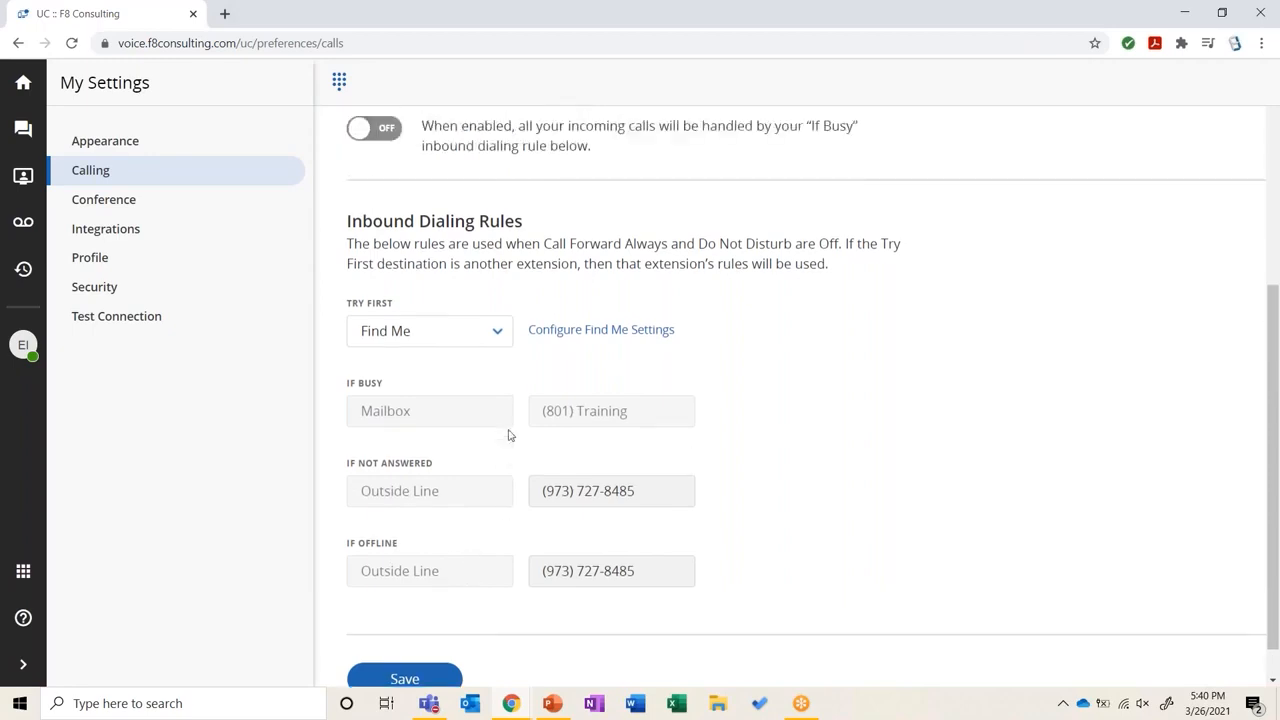
scroll(508, 435, "up", 2)
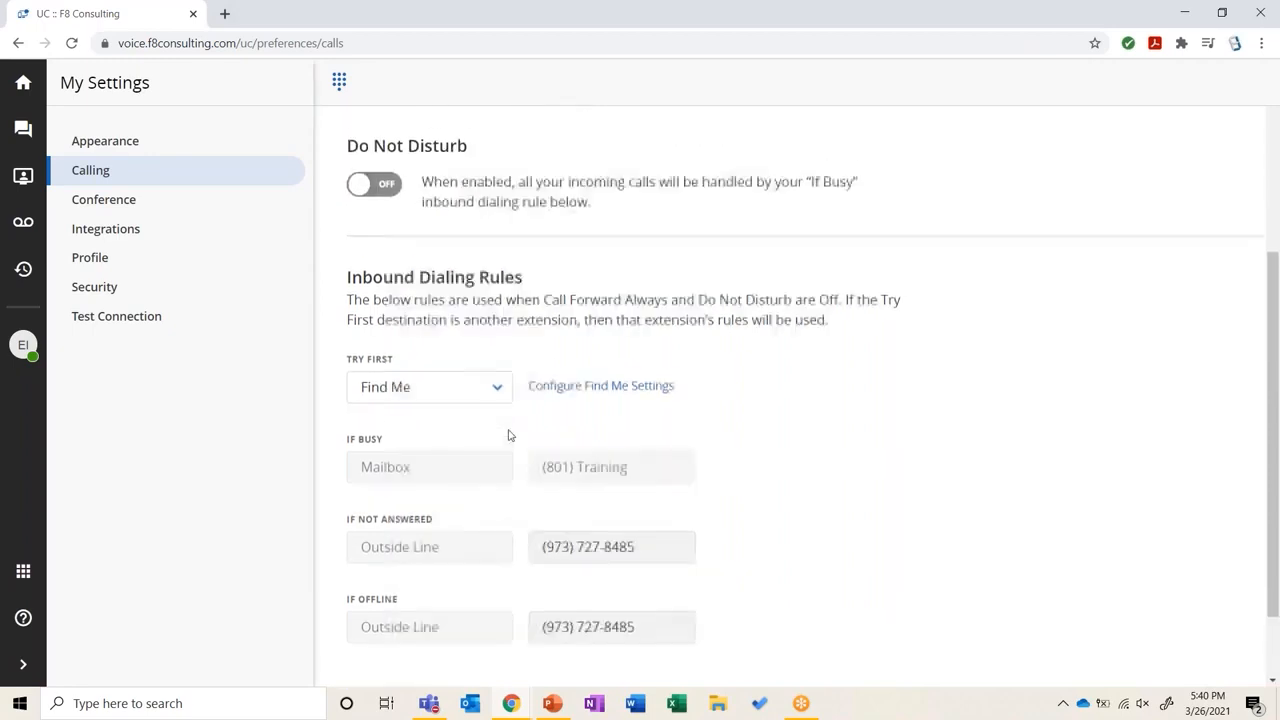
scroll(510, 435, "up", 1)
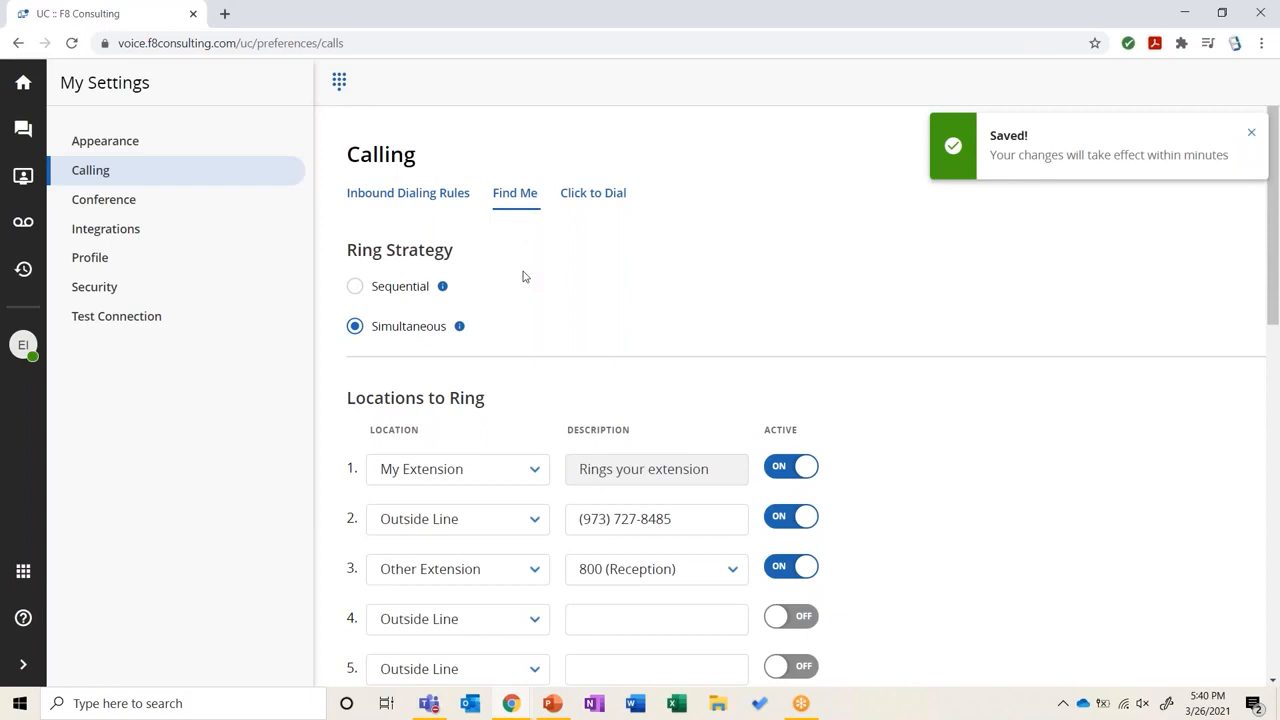
scroll(522, 277, "down", 1)
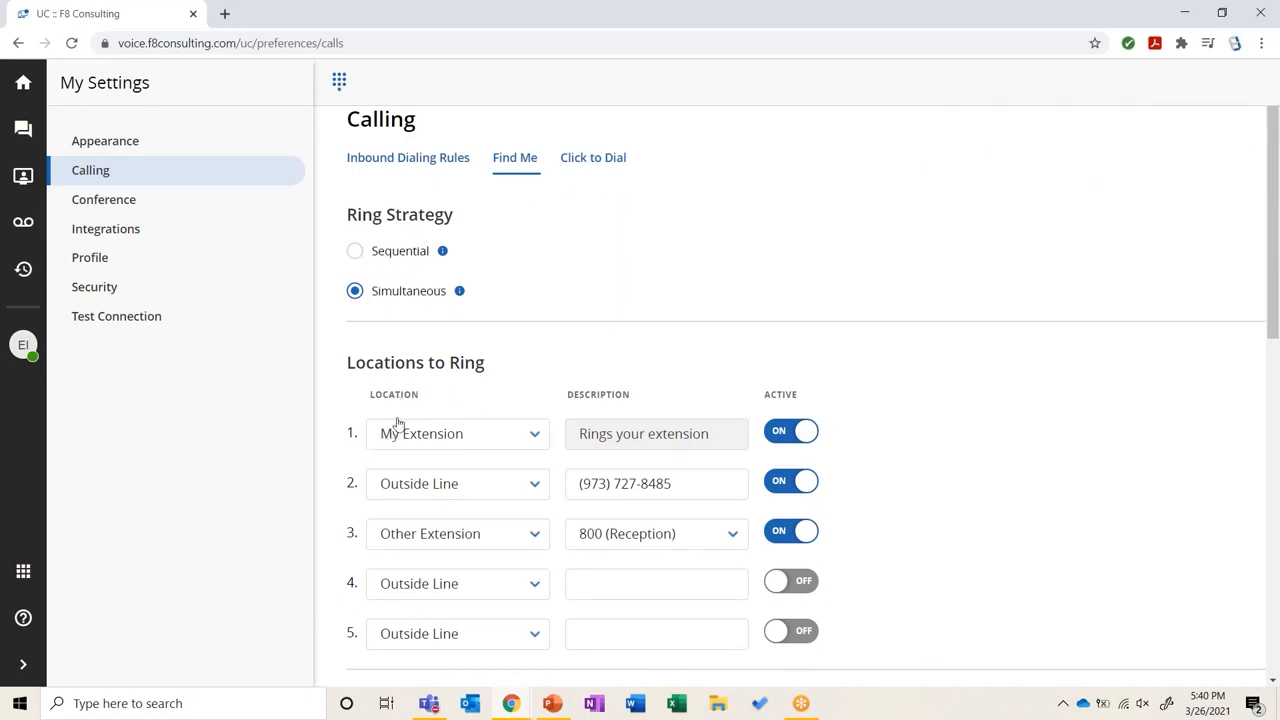
scroll(398, 424, "down", 1)
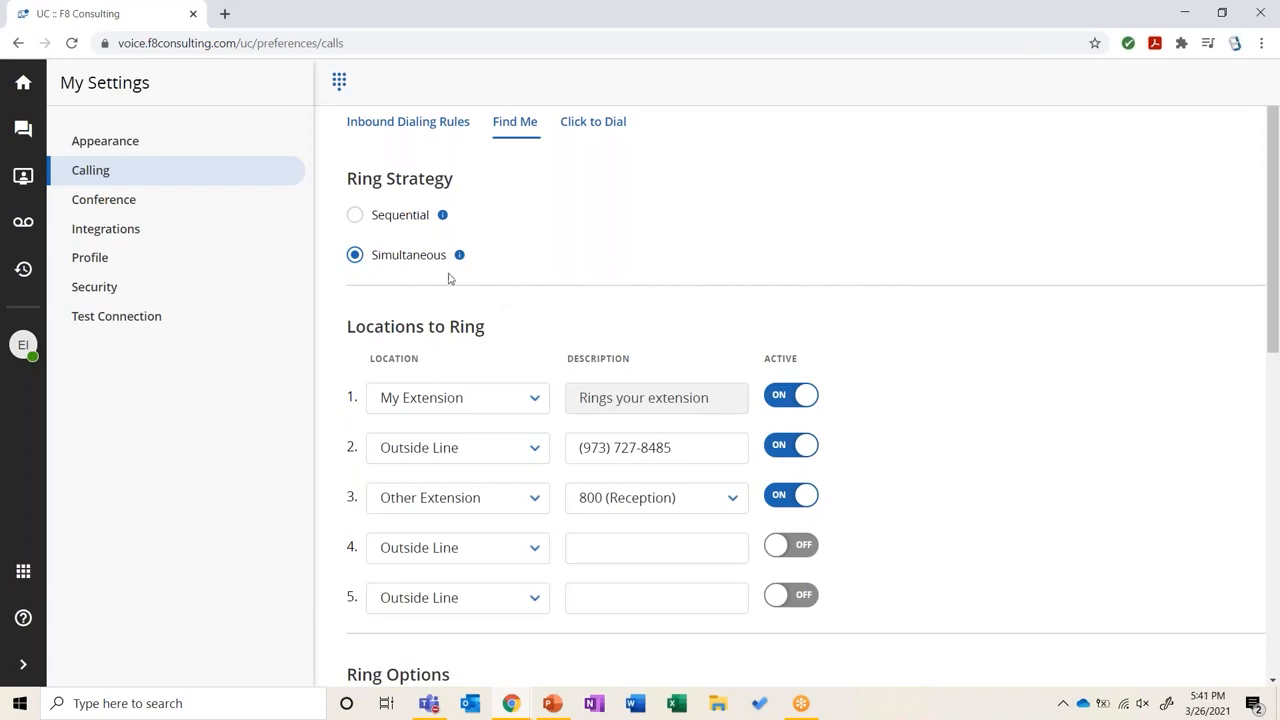
scroll(392, 266, "down", 1)
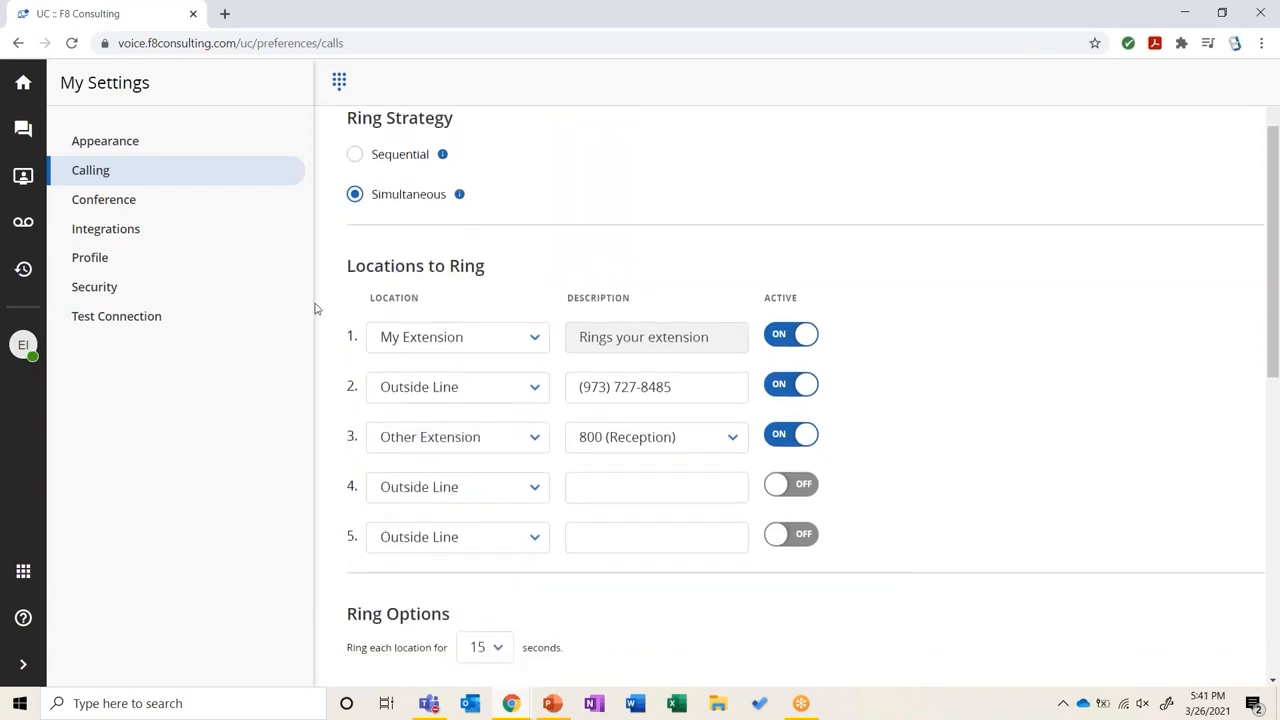
scroll(316, 309, "down", 1)
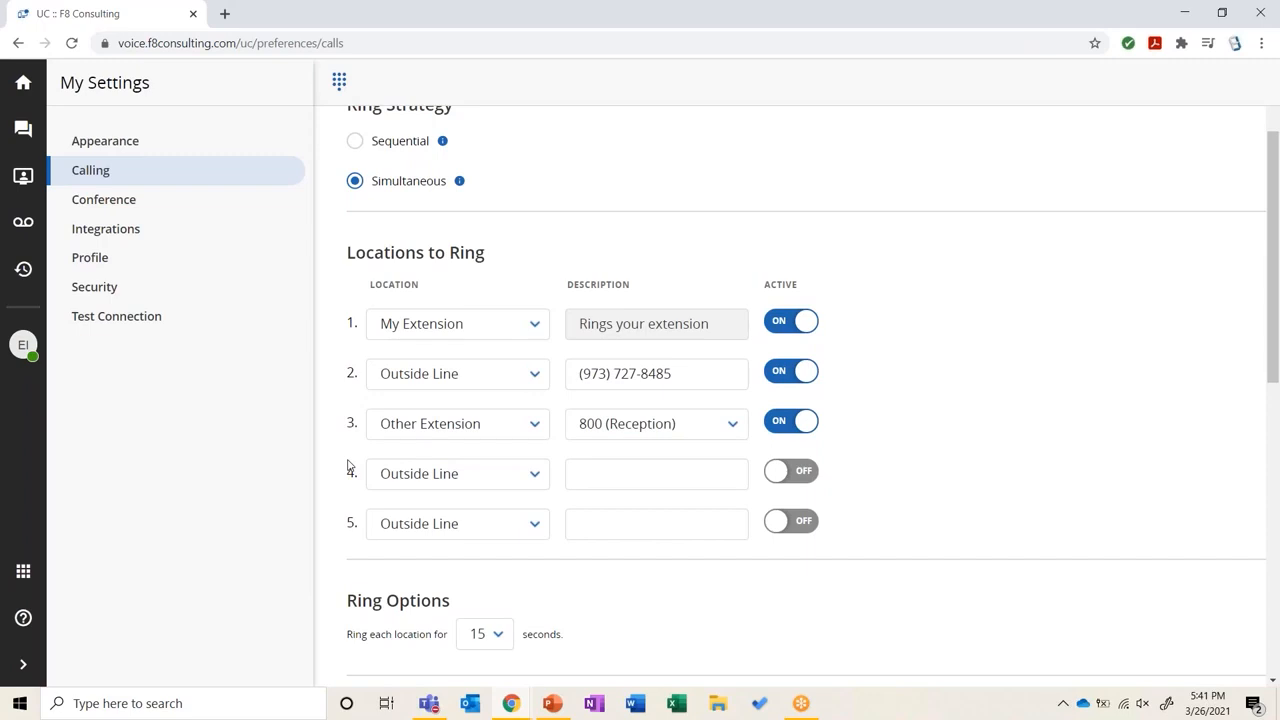
- Examine the Find Me ring duration, the If Not Answered destination, the time settings and the after-hours routing
scroll(349, 465, "down", 1)
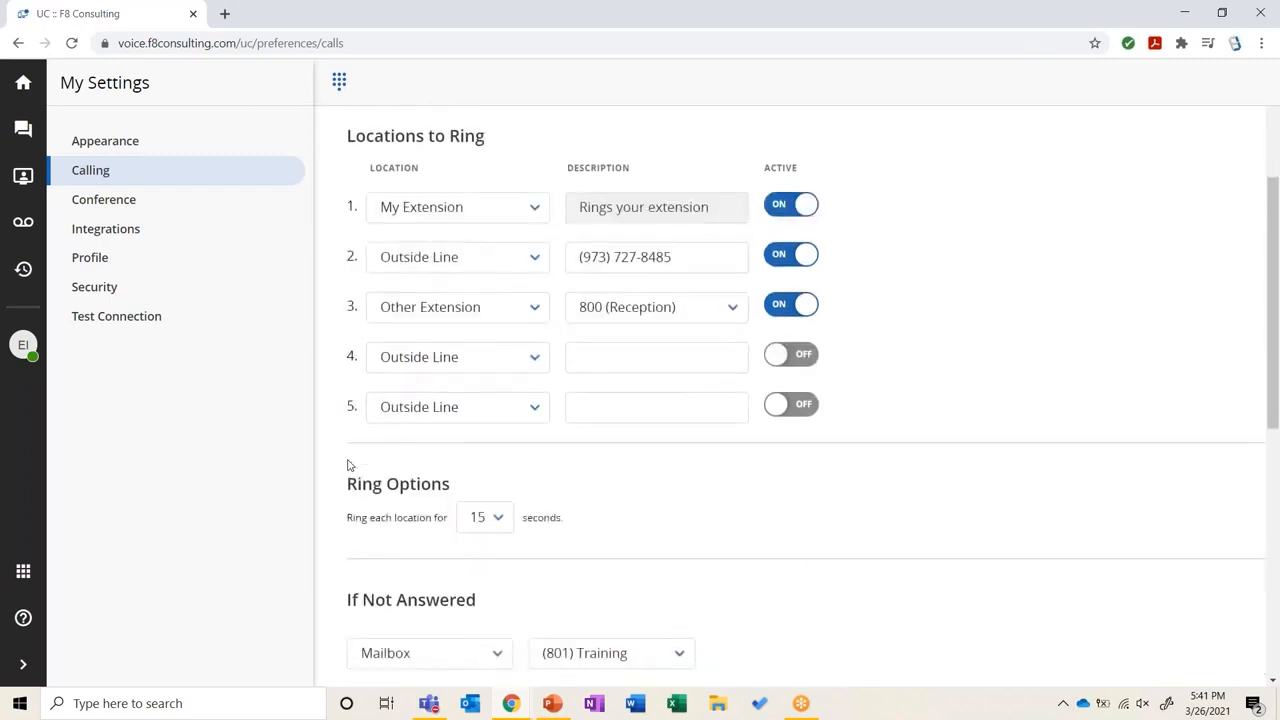
scroll(640, 390, "down", 2)
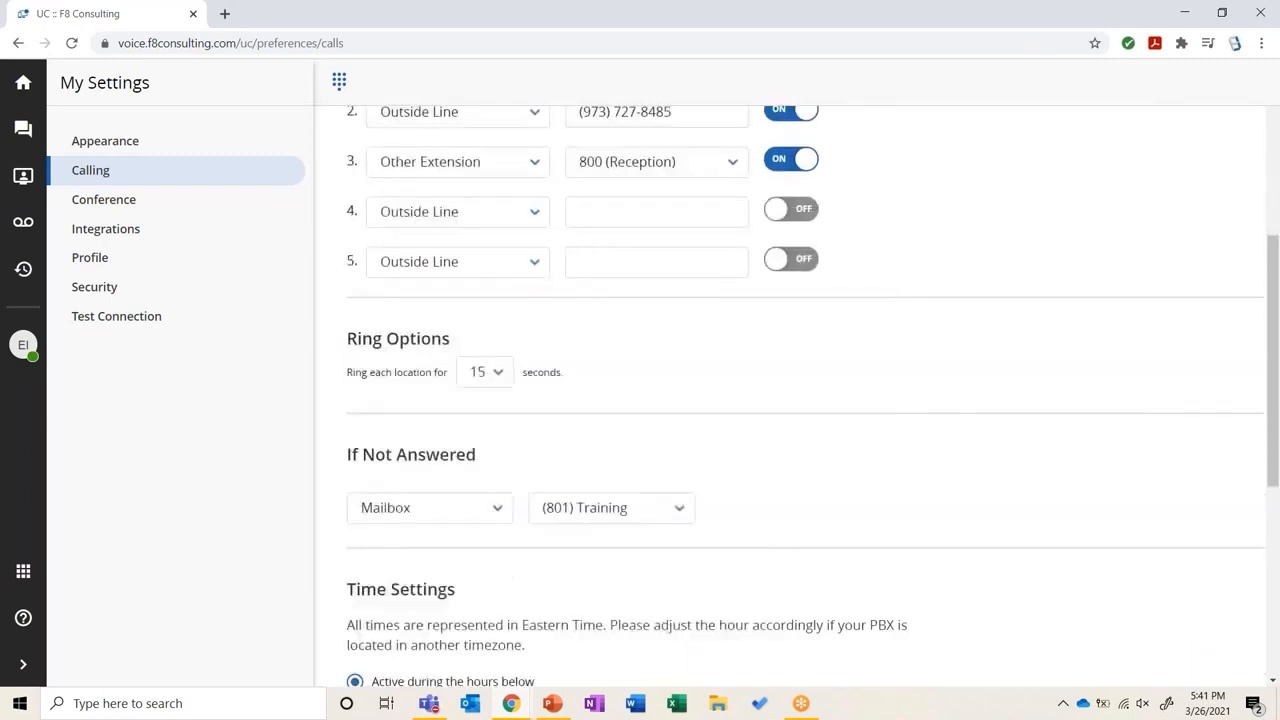
scroll(454, 297, "down", 1)
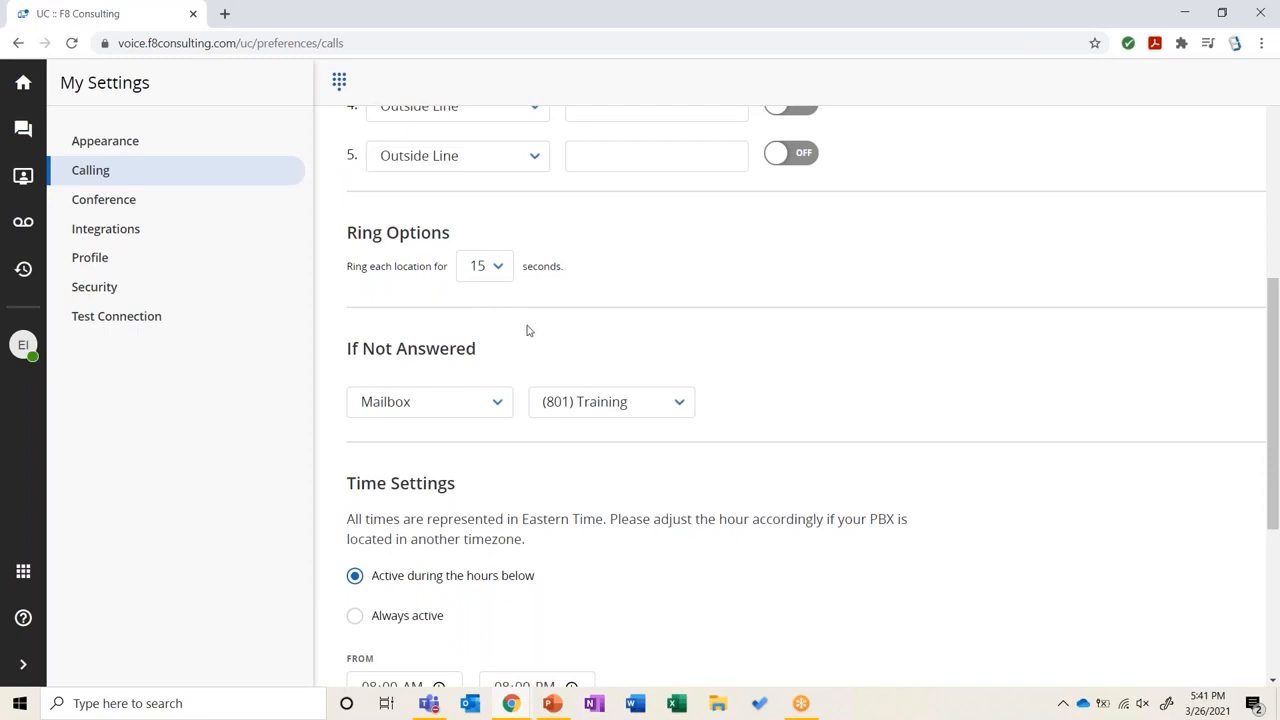
scroll(527, 330, "down", 1)
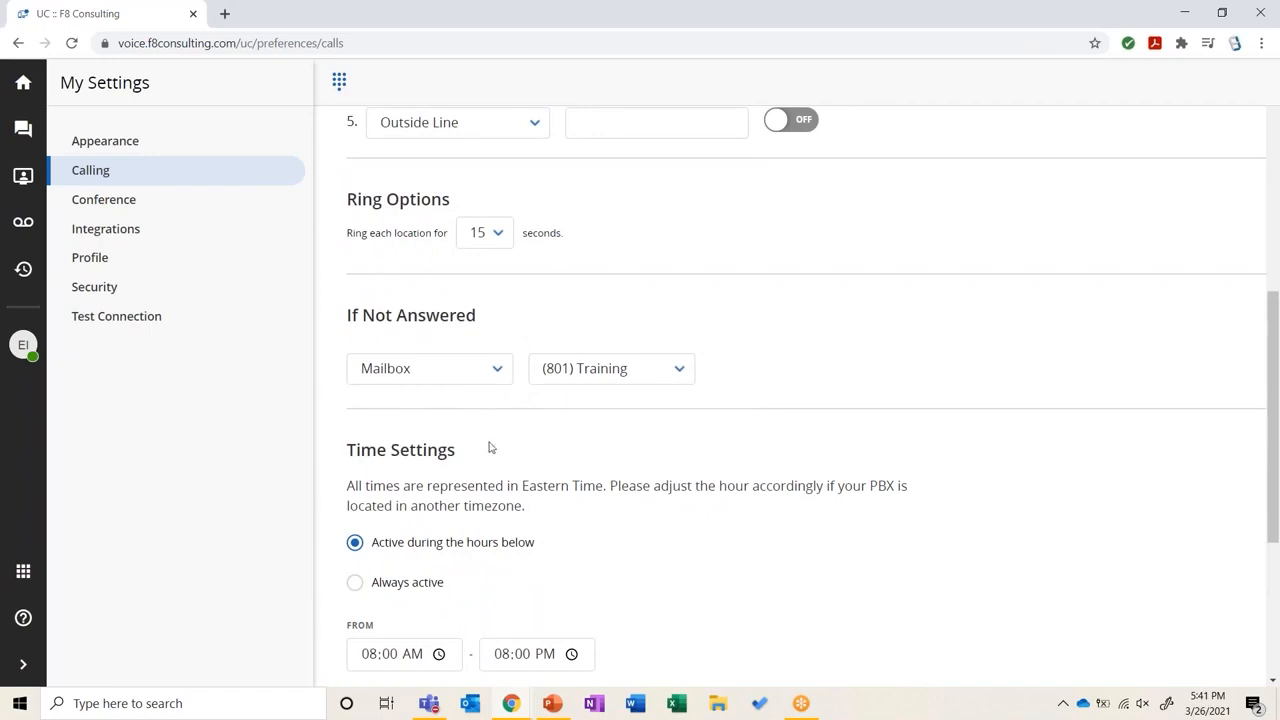
scroll(489, 447, "down", 2)
scroll(470, 428, "down", 1)
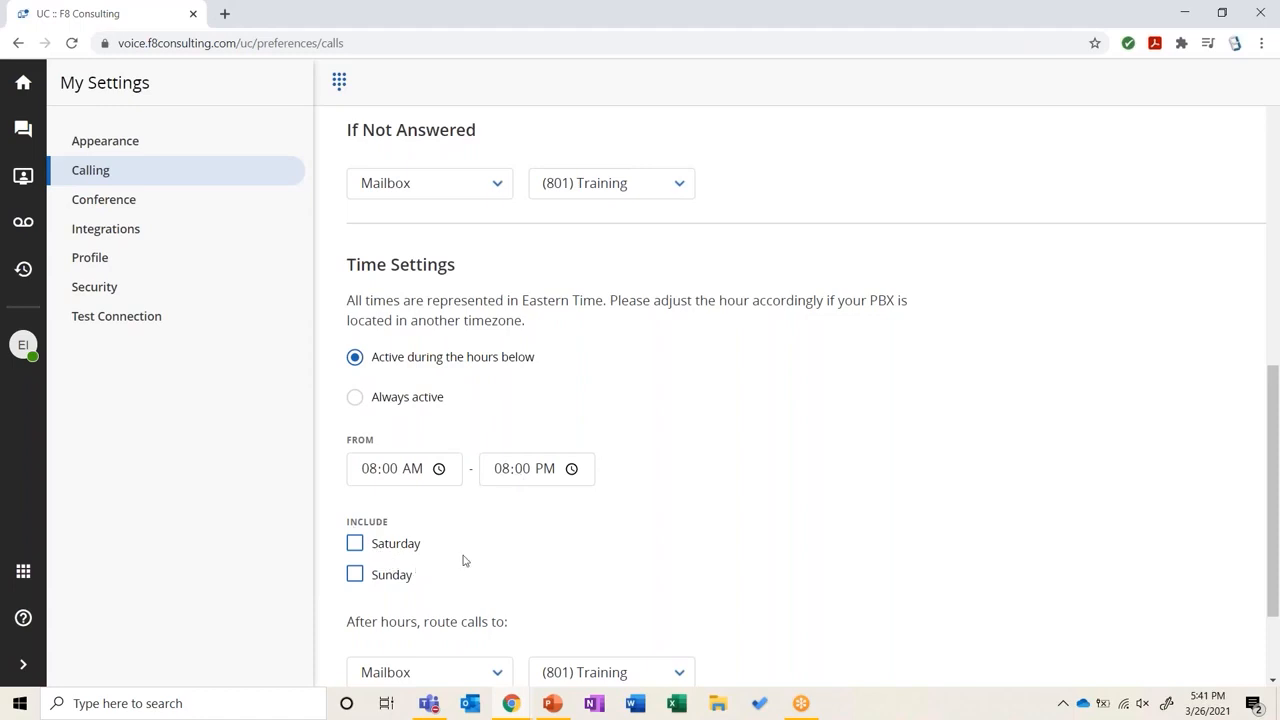
scroll(464, 561, "down", 2)
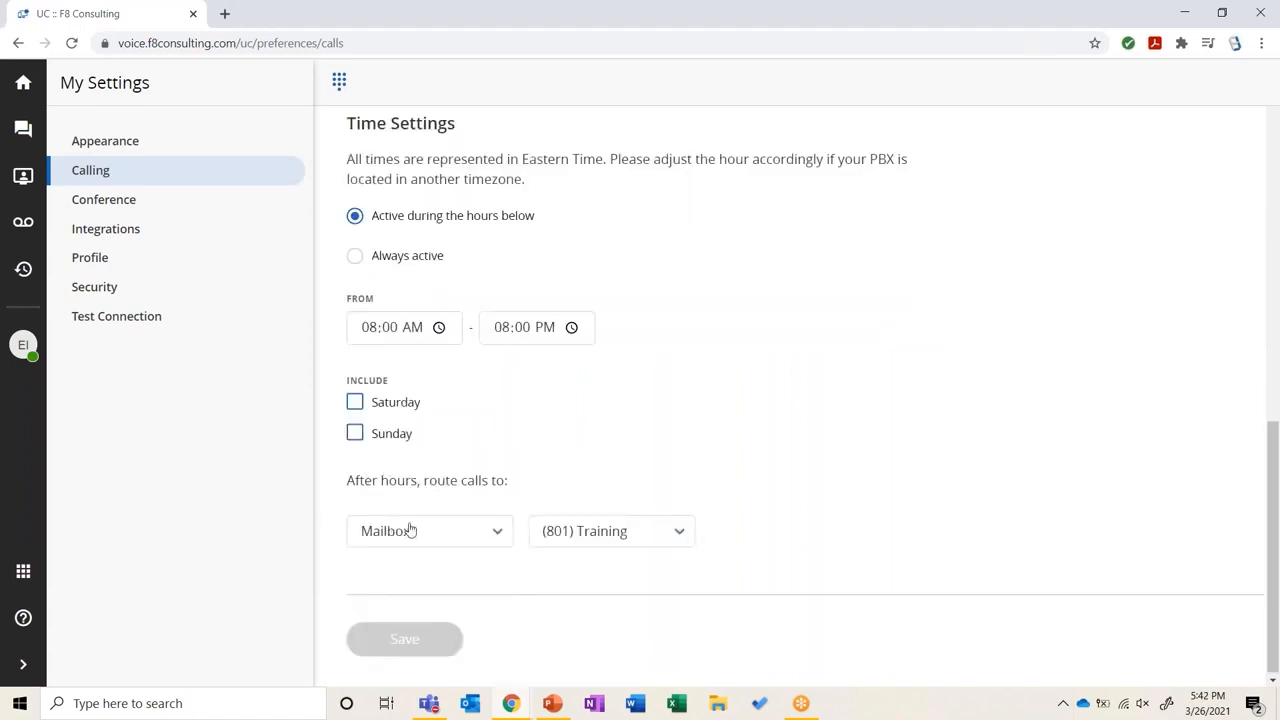
- Check which device rings for Click to Dial, and return to the Inbound Dialing Rules
scroll(684, 430, "up", 10)
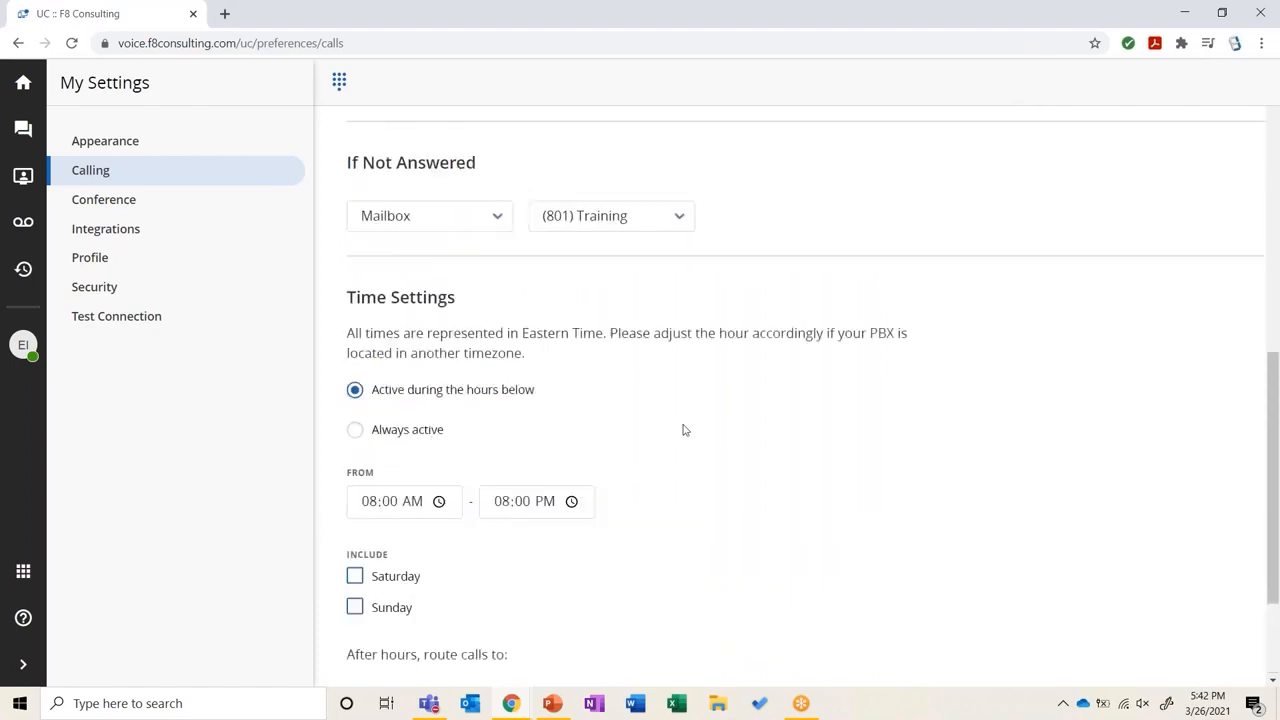
left_click(586, 196)
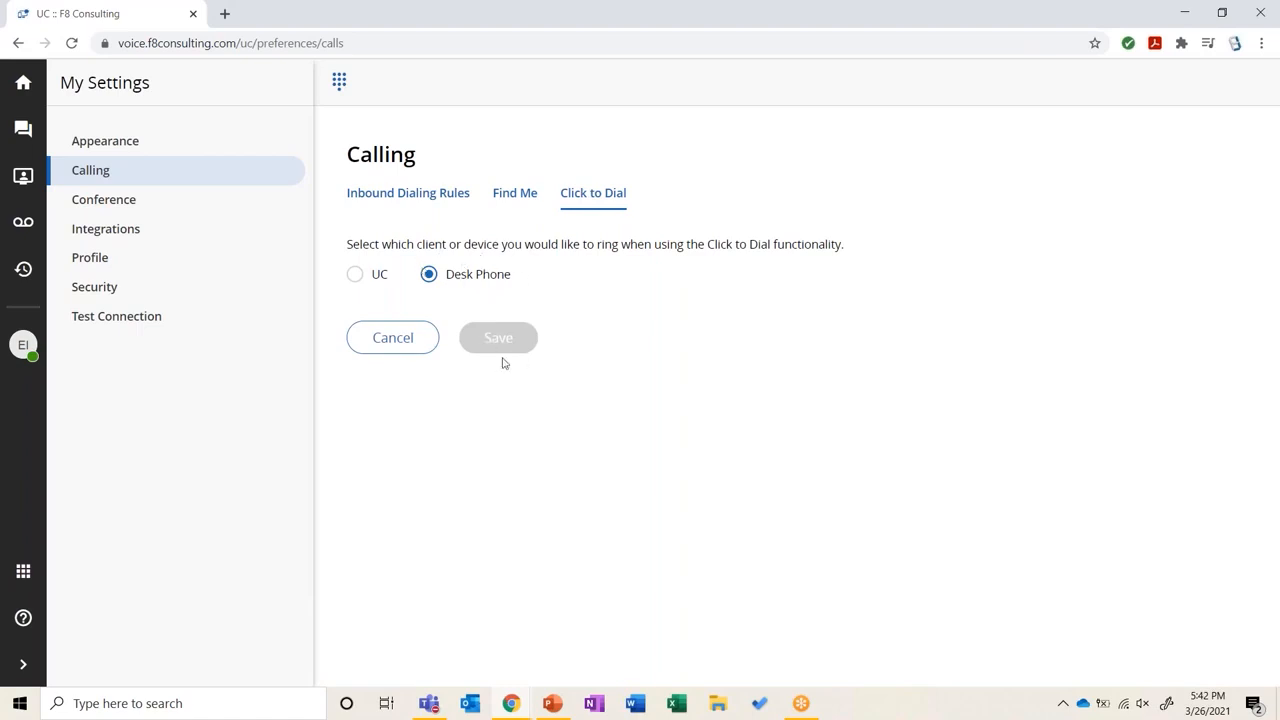
left_click(412, 194)
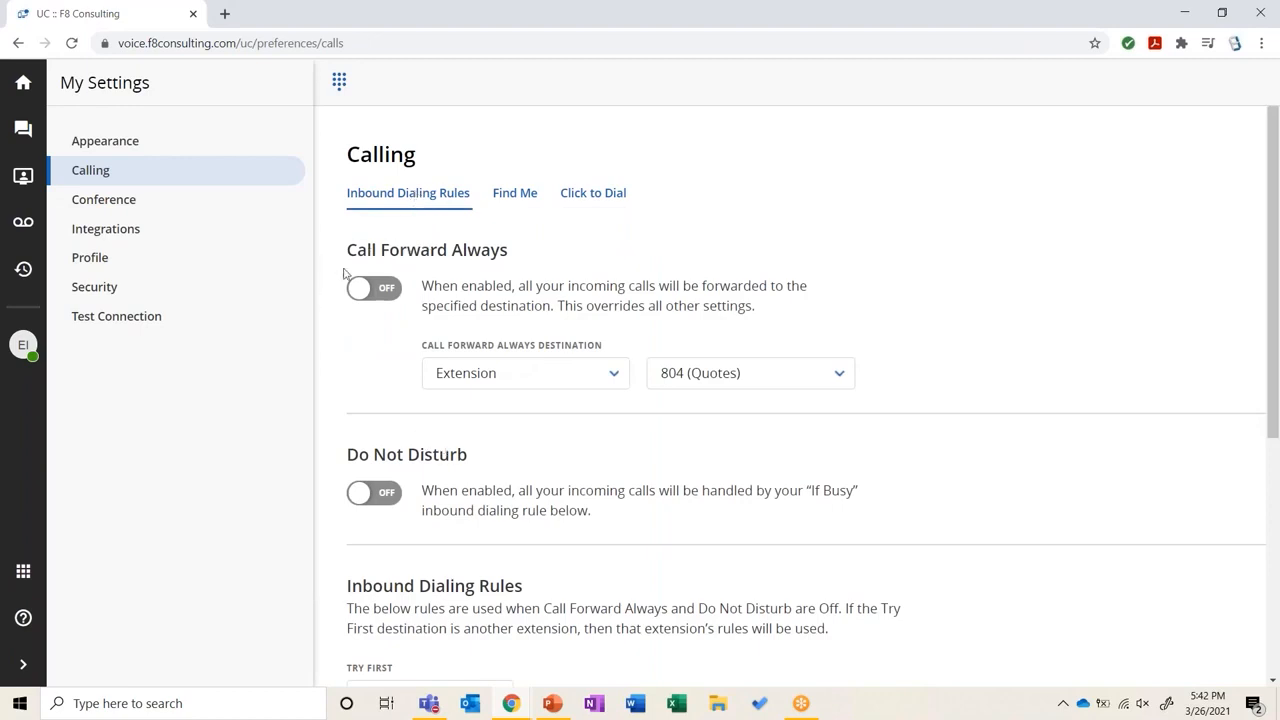
- View the presence status choices for the signed-in account, and dismiss them without changing the status
left_click(30, 345)
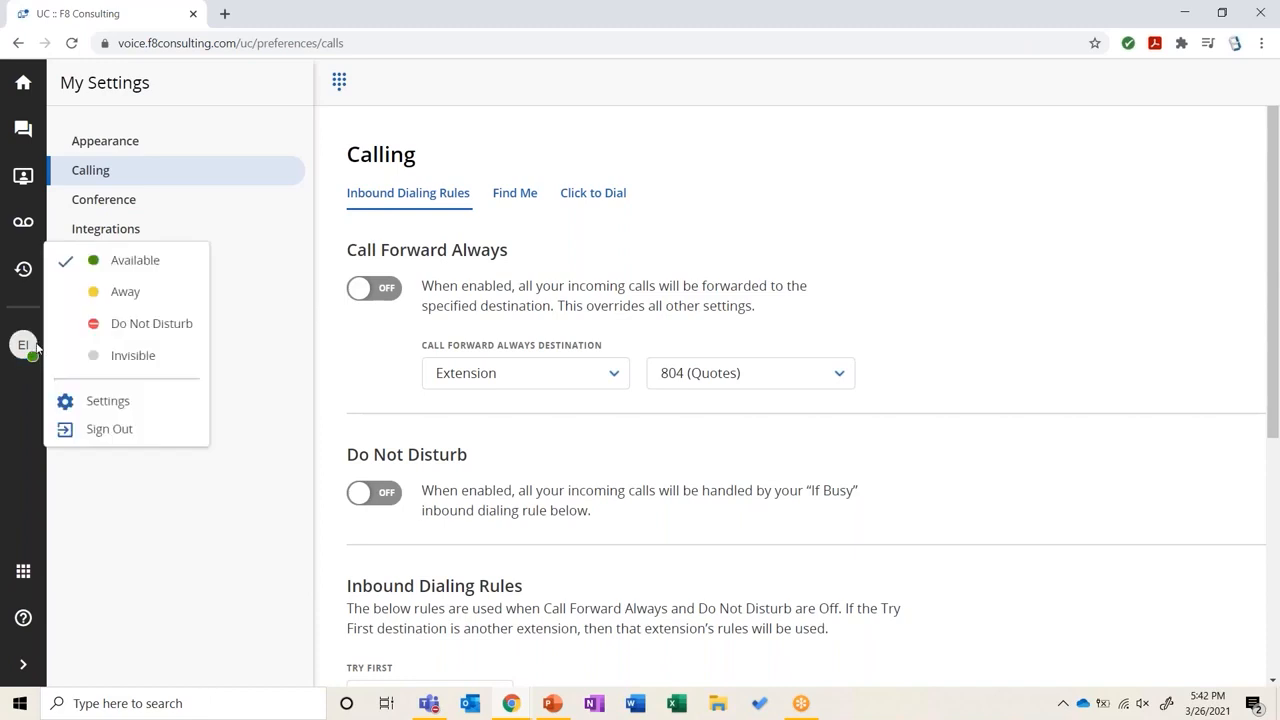
left_click(241, 364)
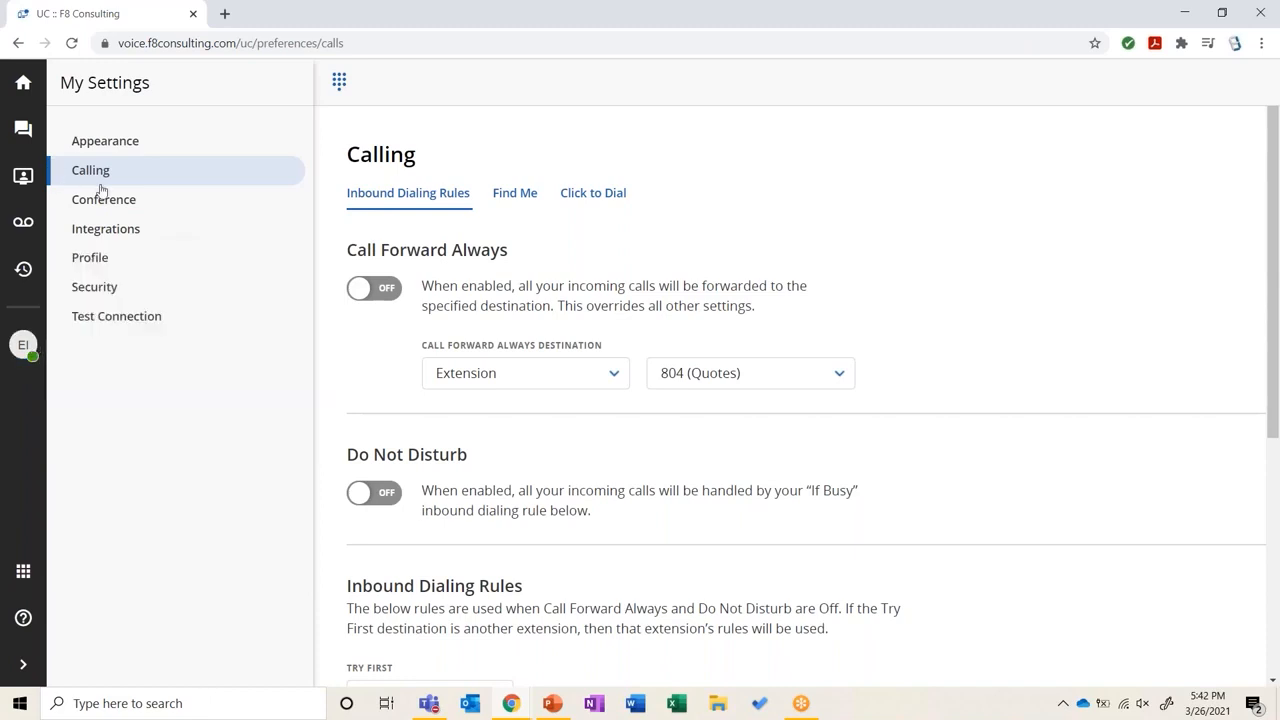